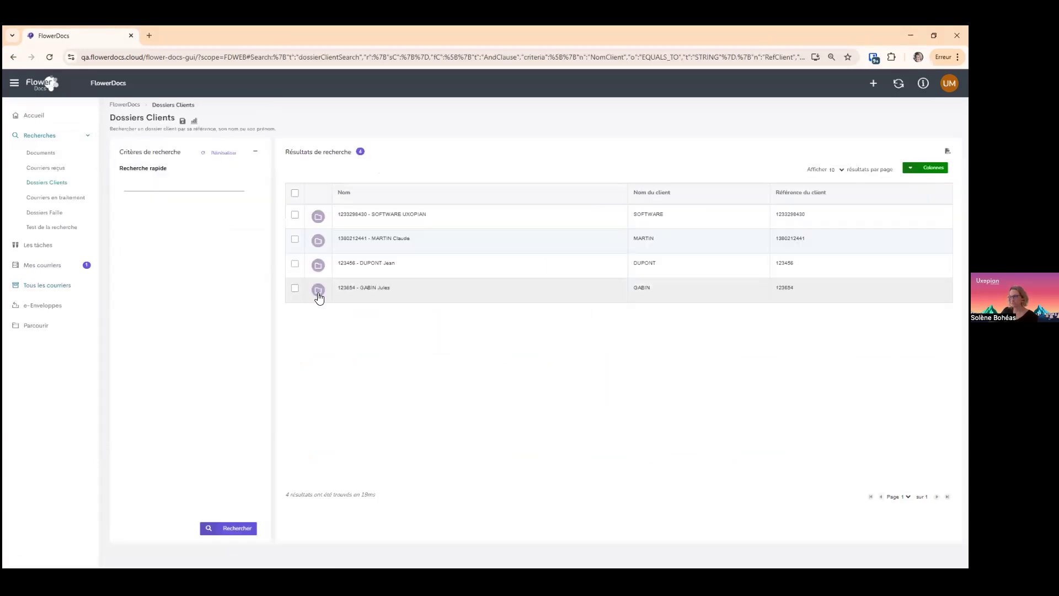
# - Open the last client folder in the results and review its paper housing contract with the annotation tools displayed
pyautogui.click(318, 290)
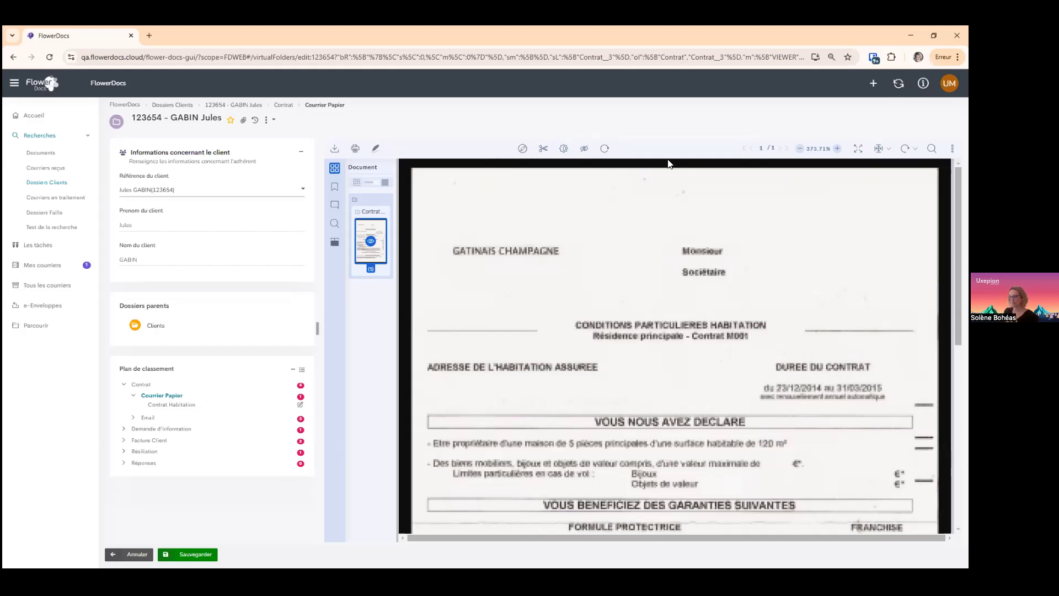
pyautogui.click(523, 150)
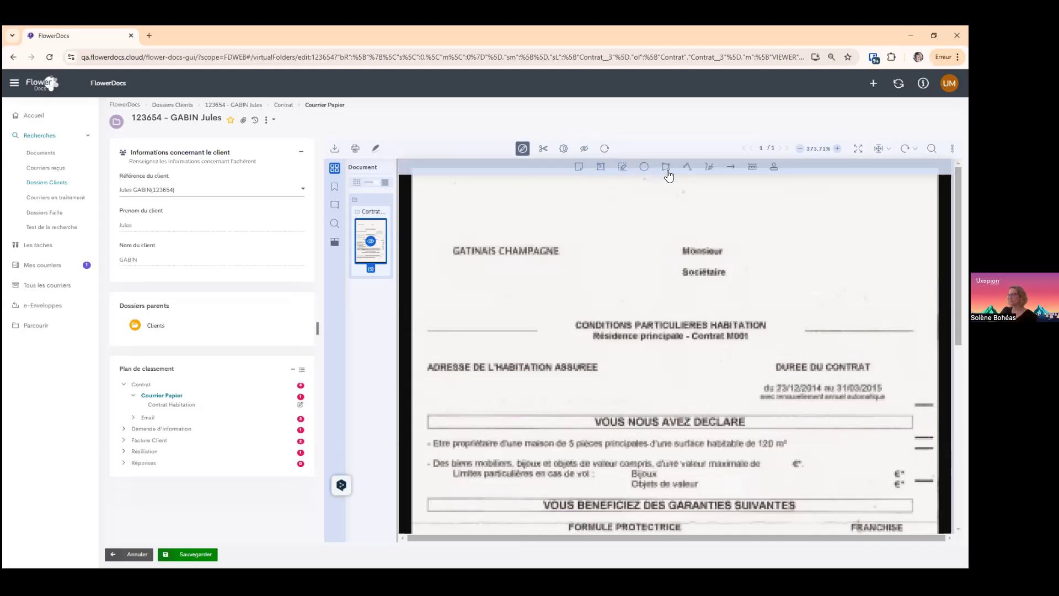
pyautogui.scroll(-3, 688, 253)
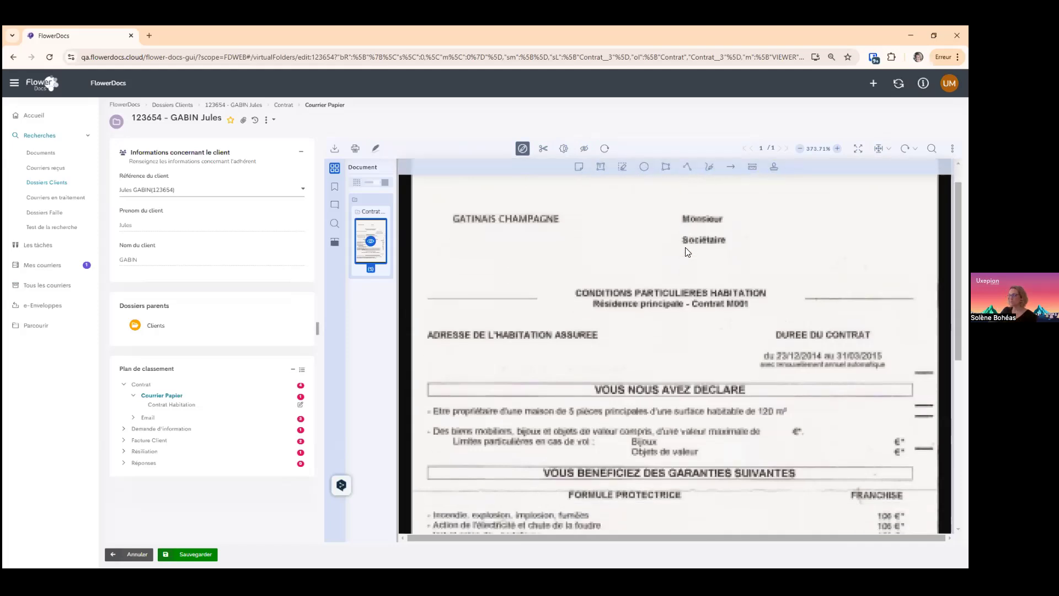
pyautogui.scroll(-4, 688, 252)
pyautogui.scroll(-2, 687, 253)
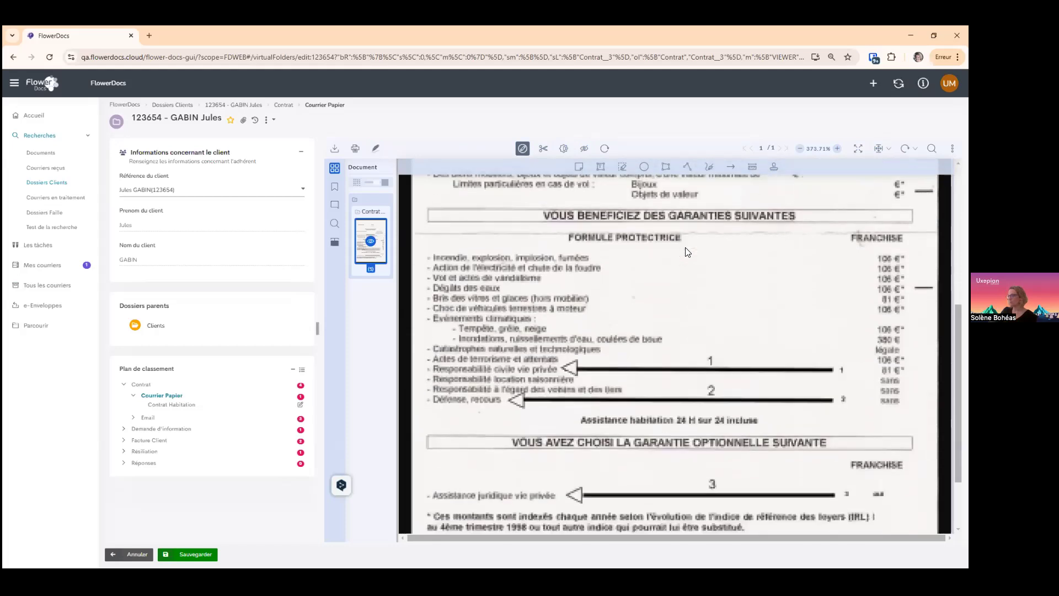
pyautogui.scroll(4, 688, 252)
pyautogui.scroll(3, 688, 252)
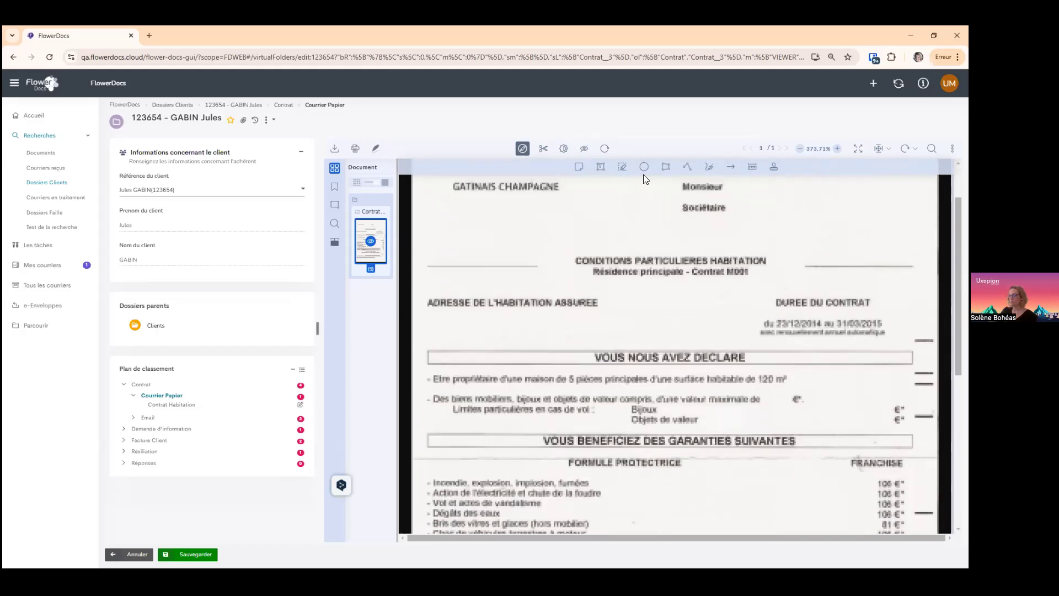
# - Hide and redisplay the annotation tools, and check the document viewer's additional information options
pyautogui.click(522, 148)
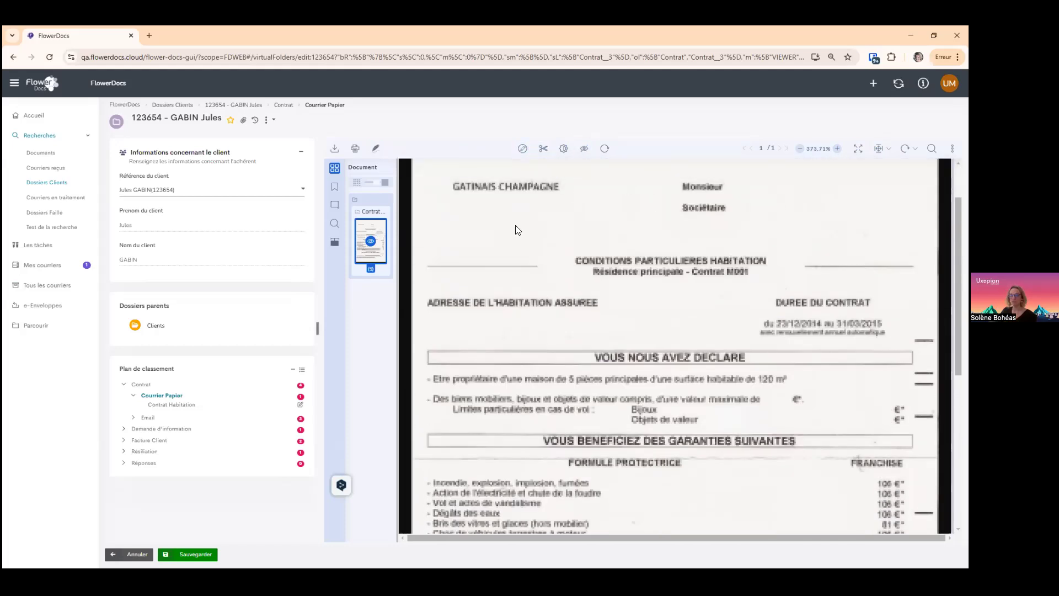
pyautogui.click(522, 148)
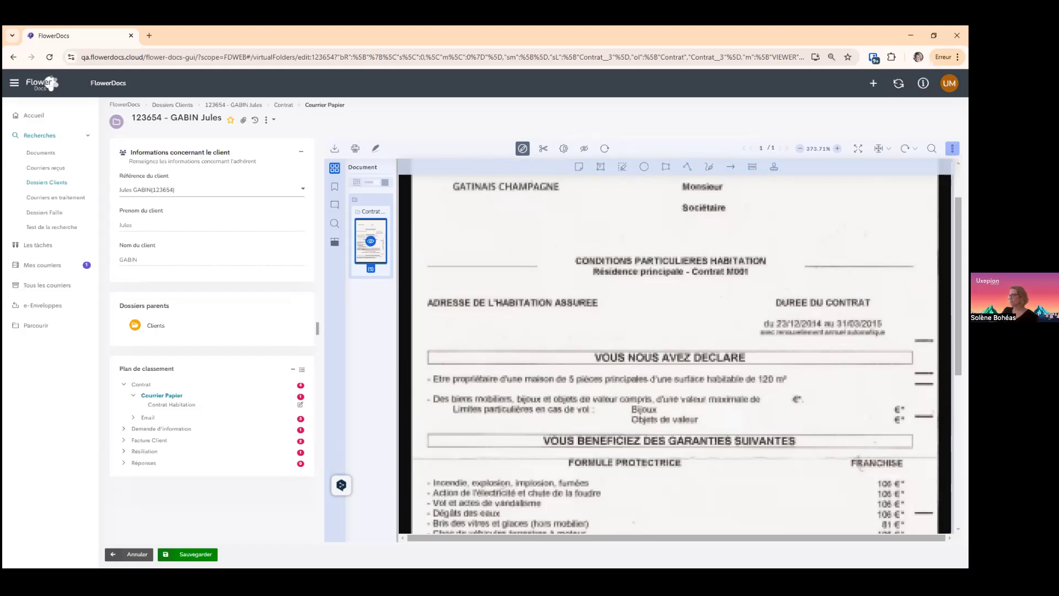
pyautogui.click(953, 148)
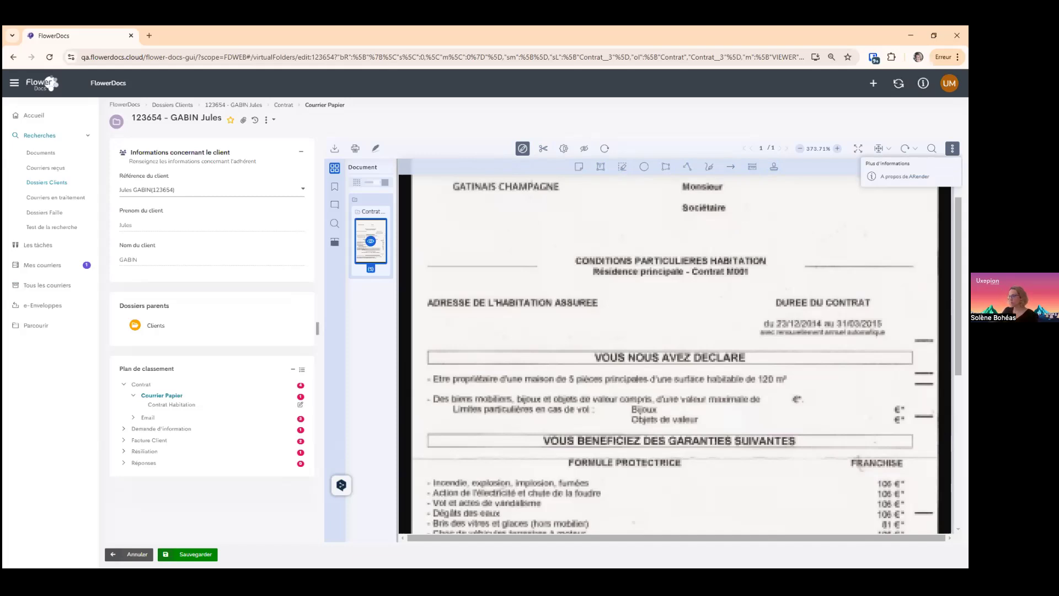
pyautogui.click(952, 149)
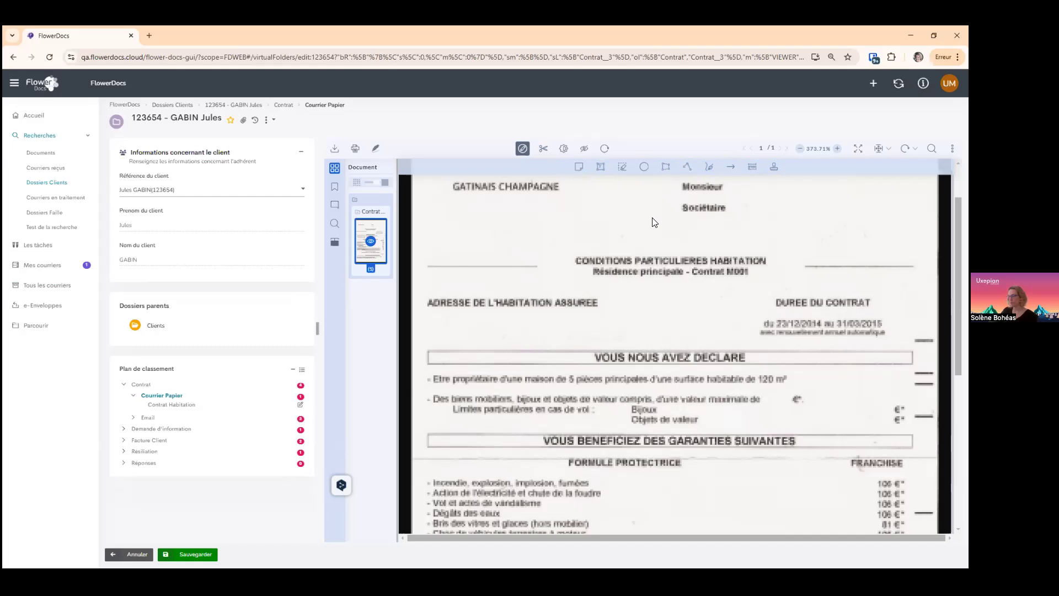
# - Open the "Info complémentaire abonnement mutuelle" email document filed under Demande d'information
pyautogui.click(163, 430)
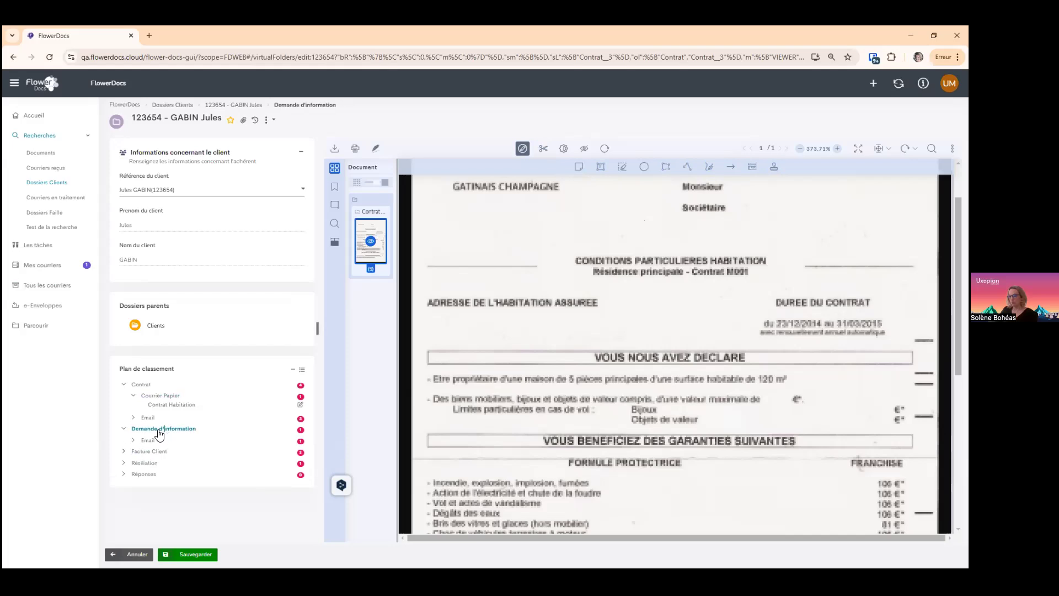
pyautogui.click(147, 441)
pyautogui.click(180, 451)
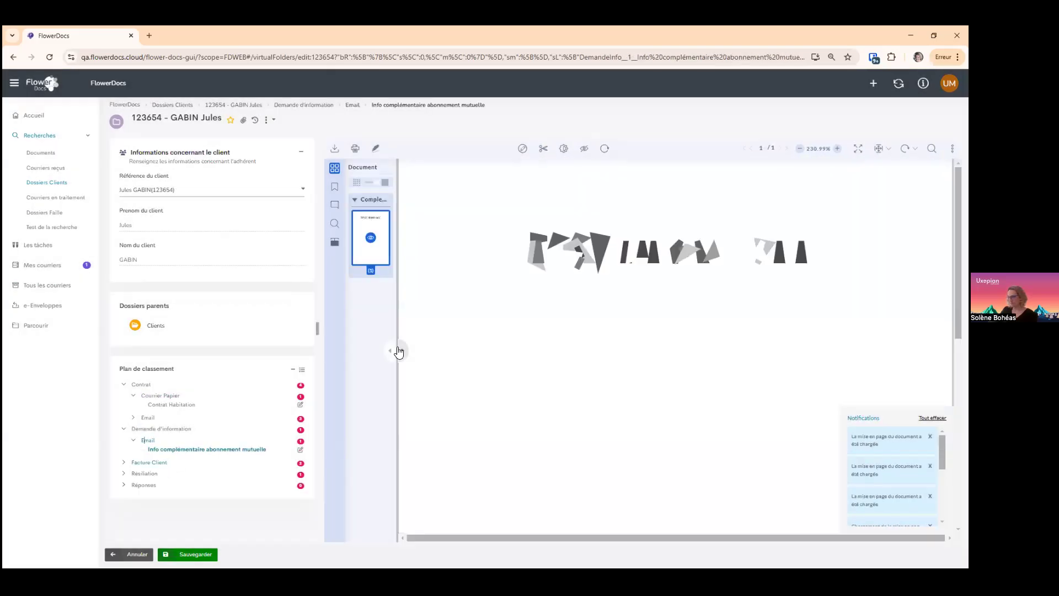
# - Highlight and strike through the word TEST in the document's title
pyautogui.moveTo(528, 254); pyautogui.dragTo(604, 252)
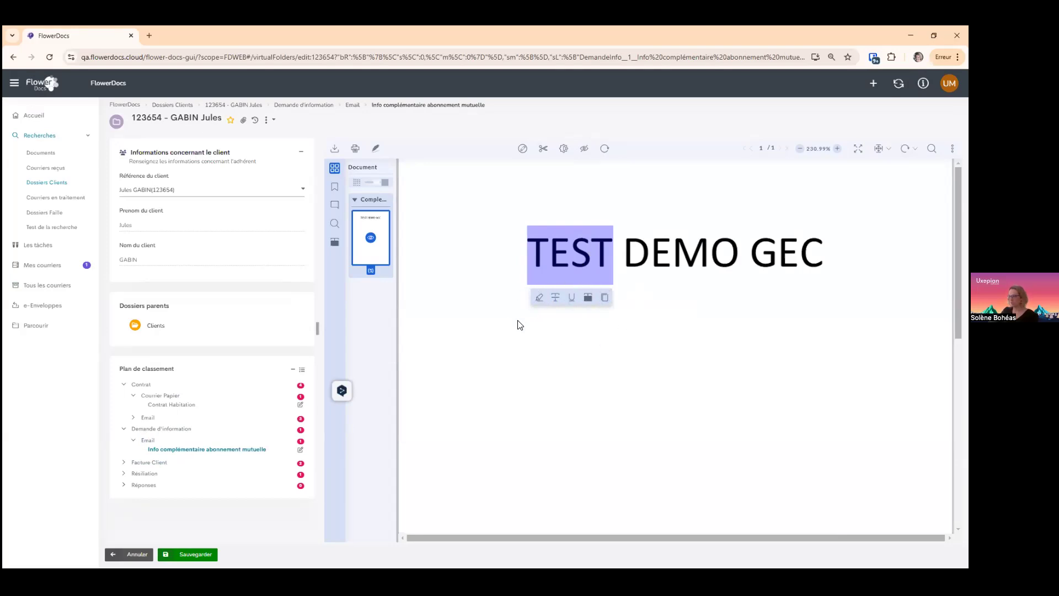
pyautogui.click(540, 300)
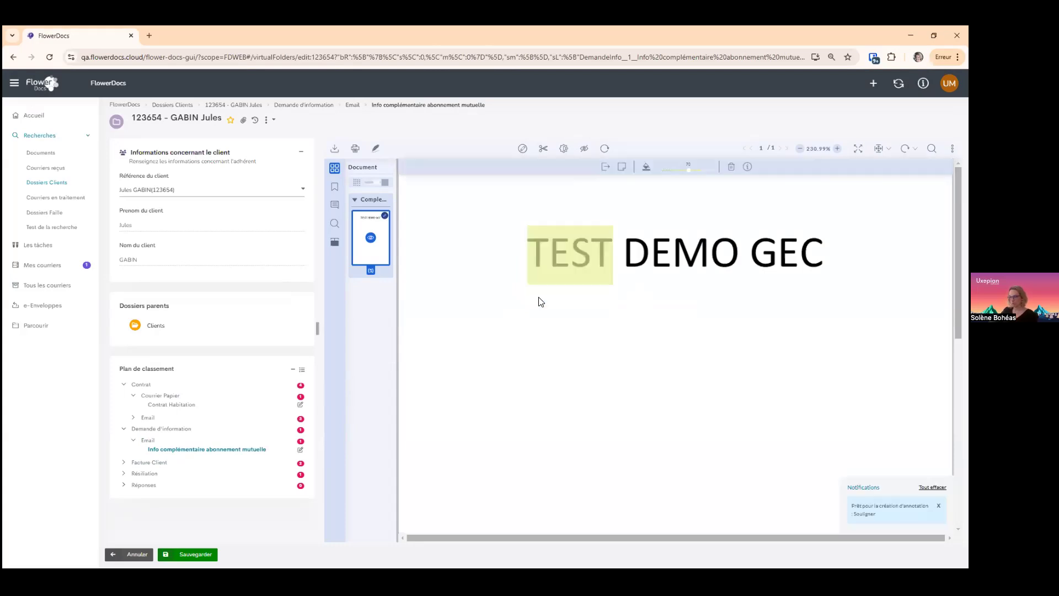
pyautogui.moveTo(534, 257); pyautogui.dragTo(598, 257)
pyautogui.click(556, 298)
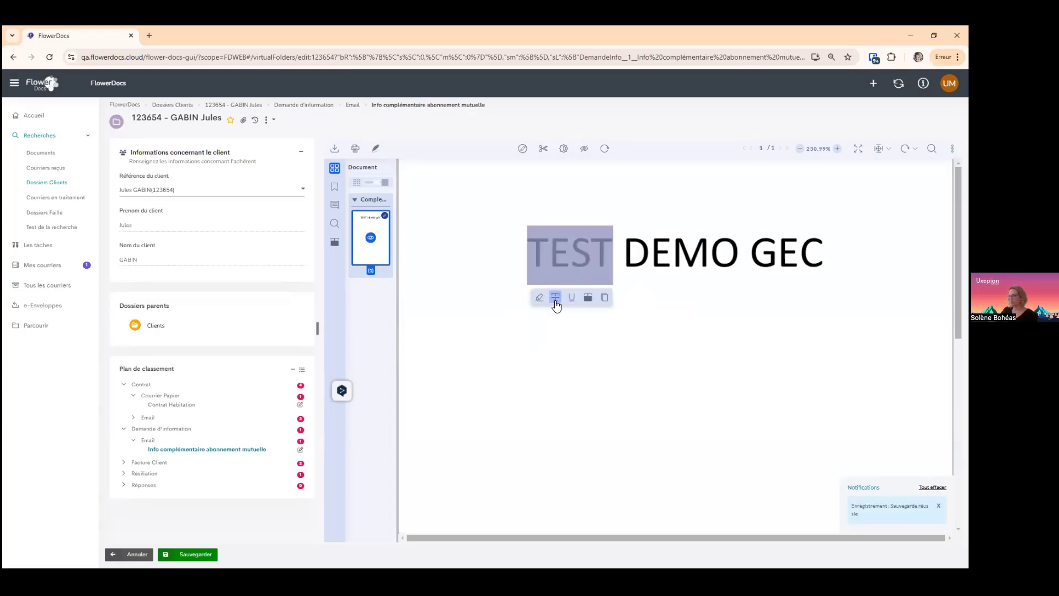
pyautogui.moveTo(531, 276); pyautogui.dragTo(602, 277)
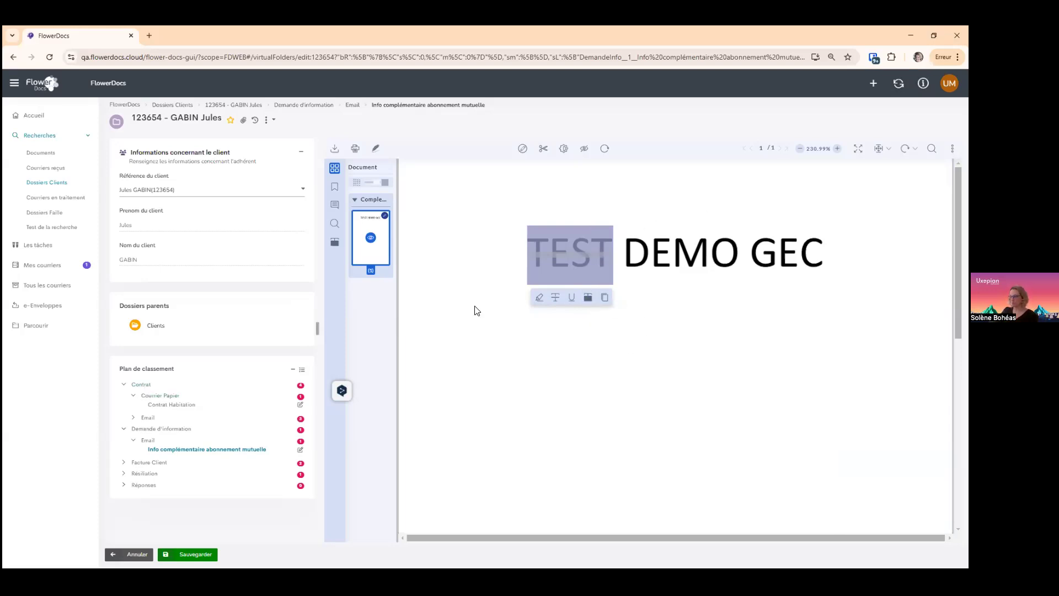
# - Display all documents of the Contrat category together and slightly widen the thumbnail area
pyautogui.click(146, 386)
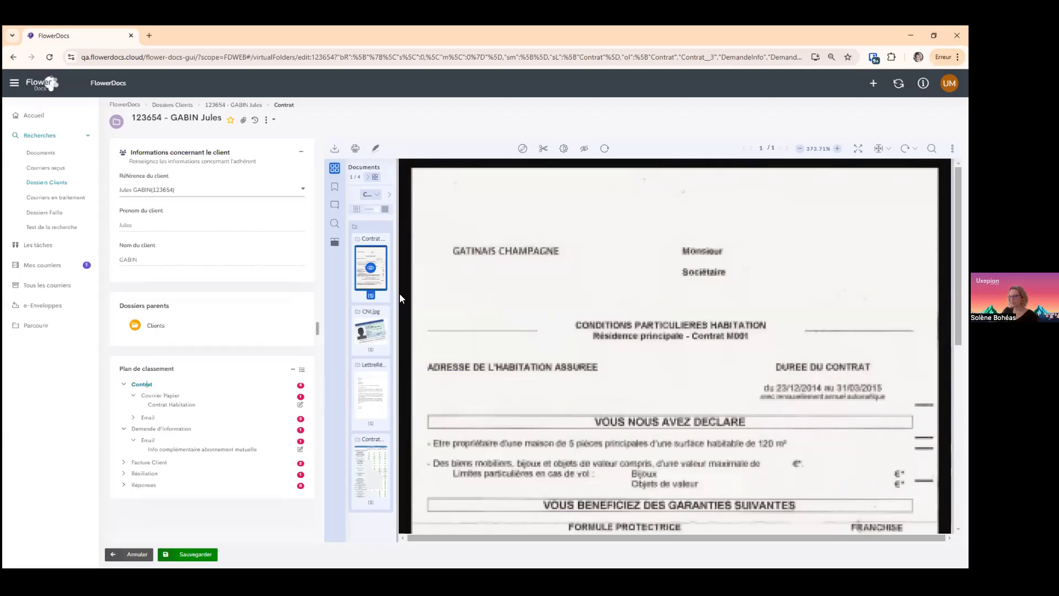
pyautogui.moveTo(398, 295); pyautogui.dragTo(404, 294)
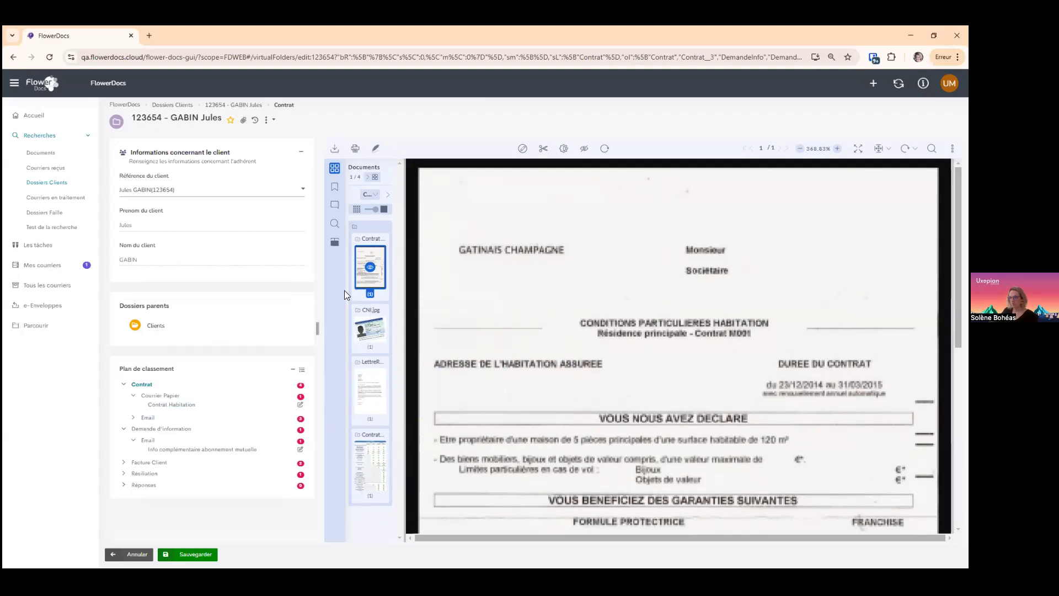
pyautogui.scroll(-1, 501, 337)
pyautogui.scroll(1, 501, 336)
# - View the Contrat email documents Carte d'identité, Lettre réclamation and Fourniture des documents attendues
pyautogui.click(133, 418)
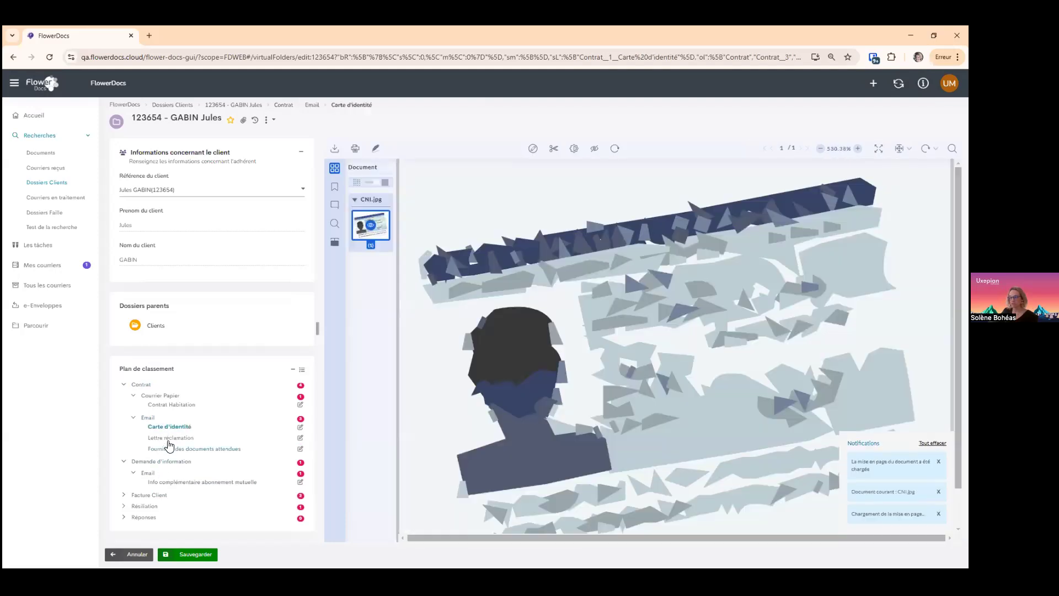
pyautogui.click(171, 439)
pyautogui.click(172, 449)
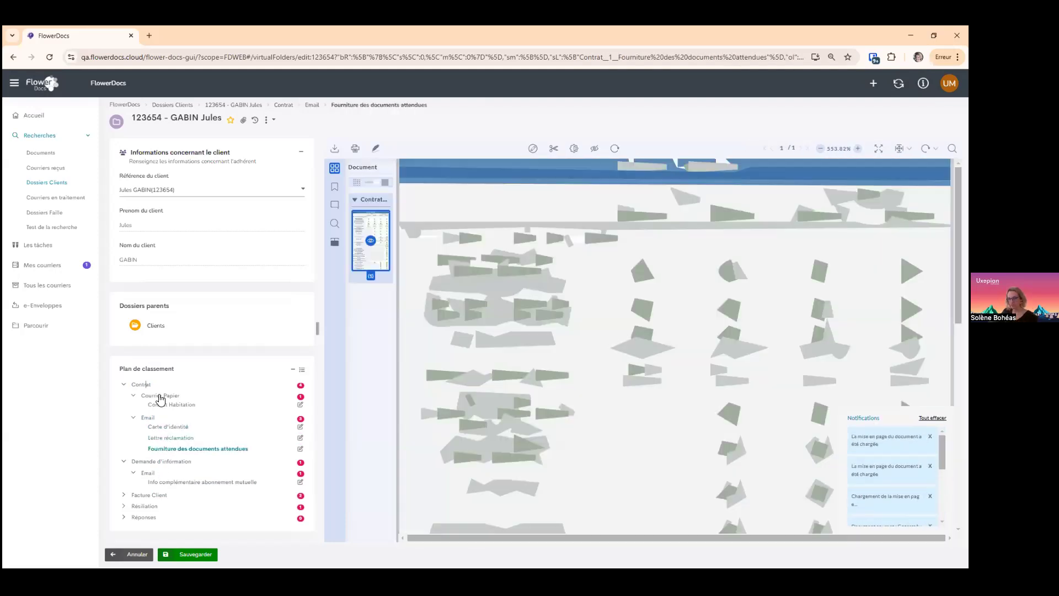
# - Redisplay the whole Contrat category with a wider thumbnail area, view LettreRéclamation.docx, and return to Contrat d'habitation.png
pyautogui.click(157, 386)
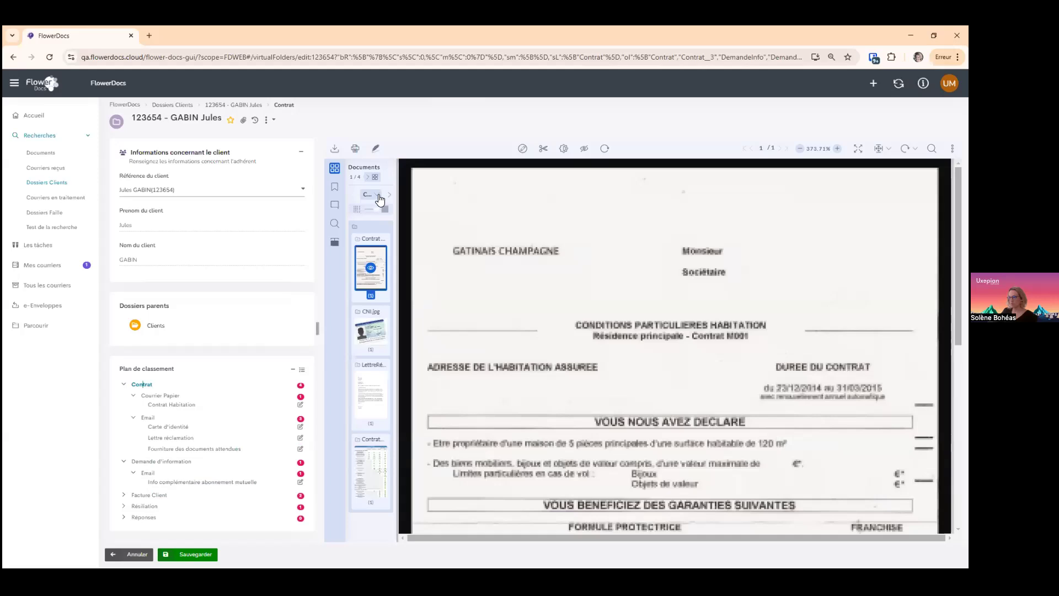
pyautogui.moveTo(399, 206); pyautogui.dragTo(432, 204)
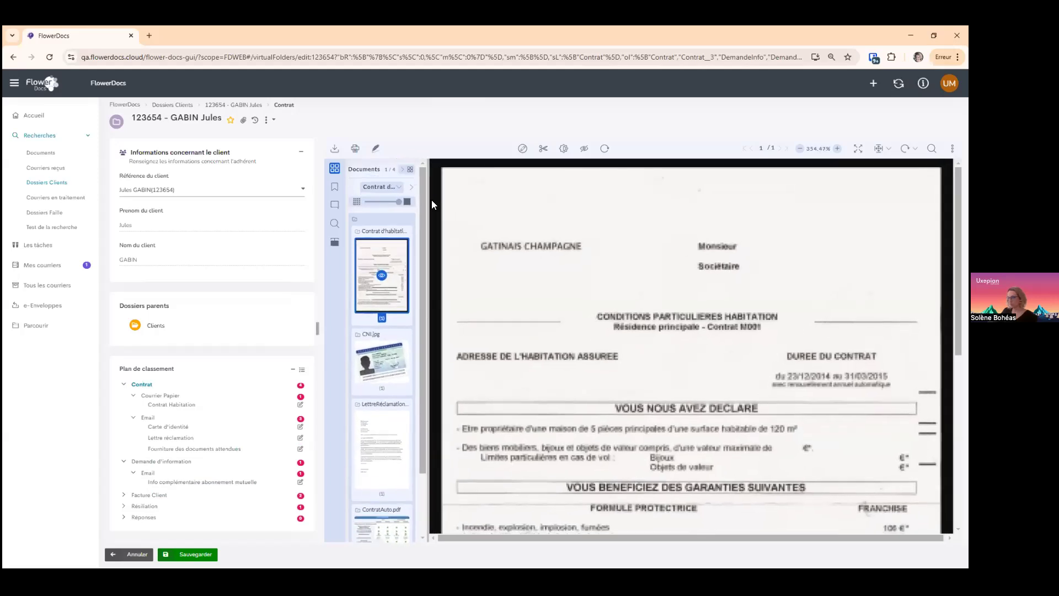
pyautogui.click(401, 189)
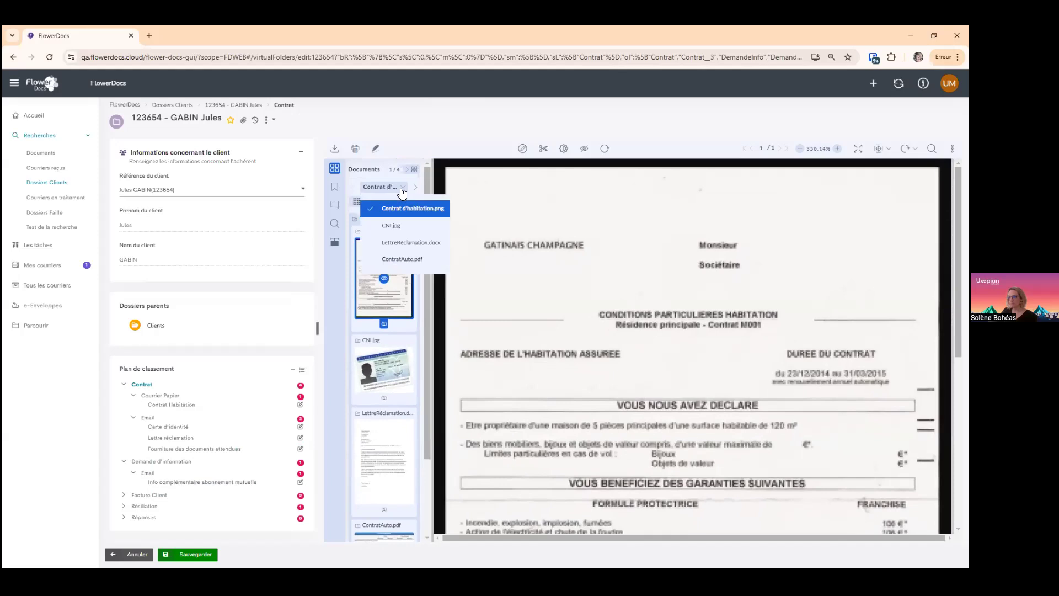
pyautogui.click(397, 243)
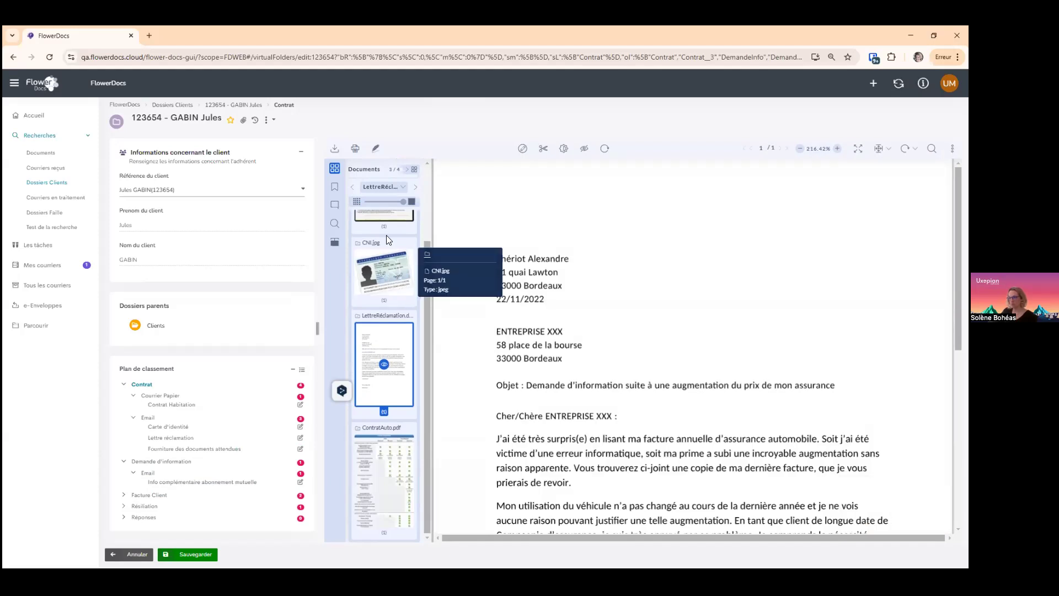
pyautogui.click(396, 188)
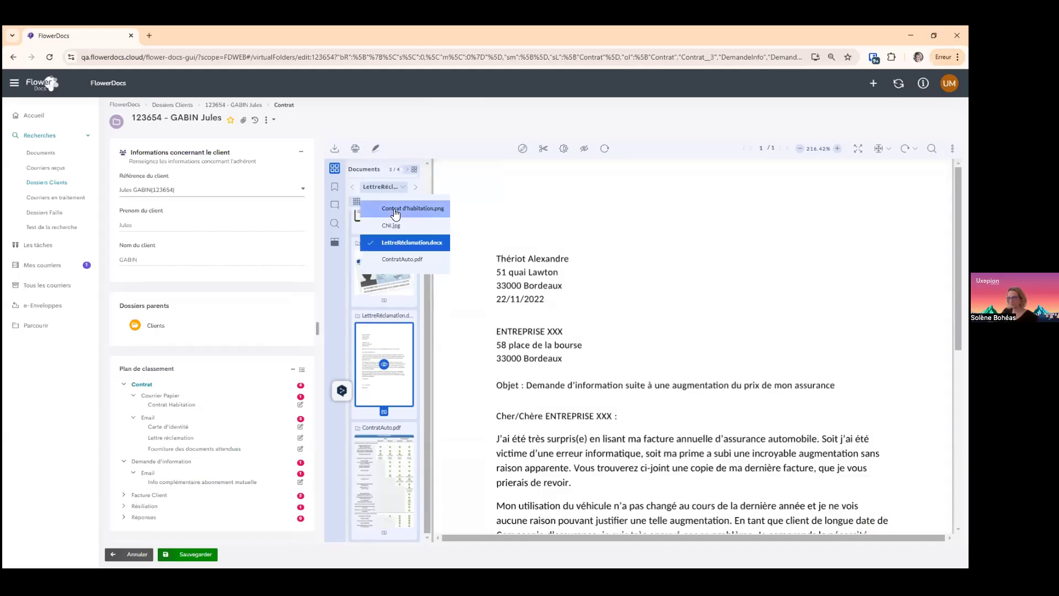
pyautogui.click(394, 209)
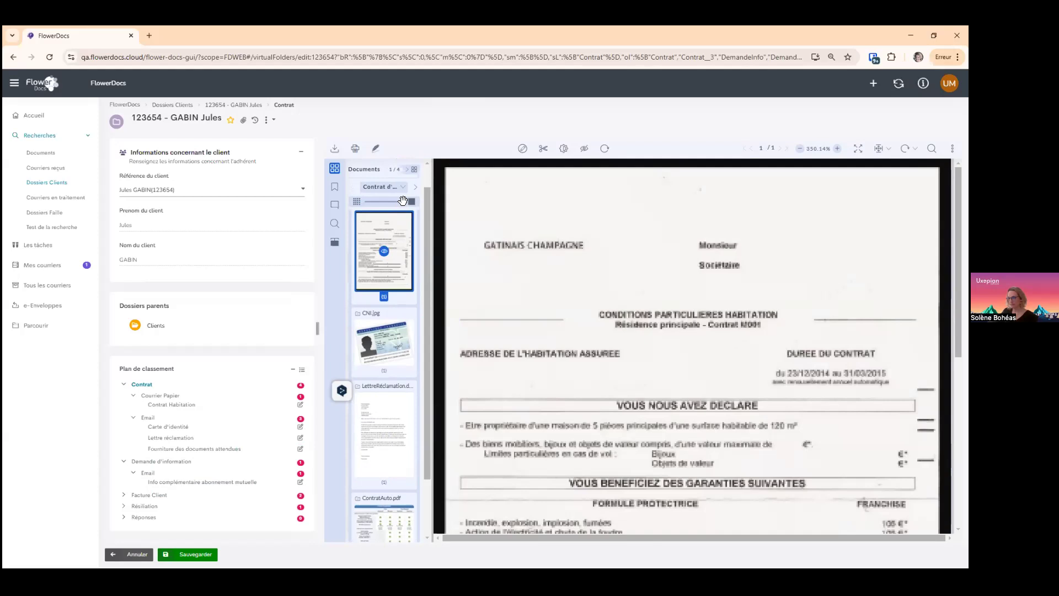
# - Reduce the thumbnail size, try the Première page display, and set the document list to Titre uniquement
pyautogui.moveTo(403, 200); pyautogui.dragTo(392, 201)
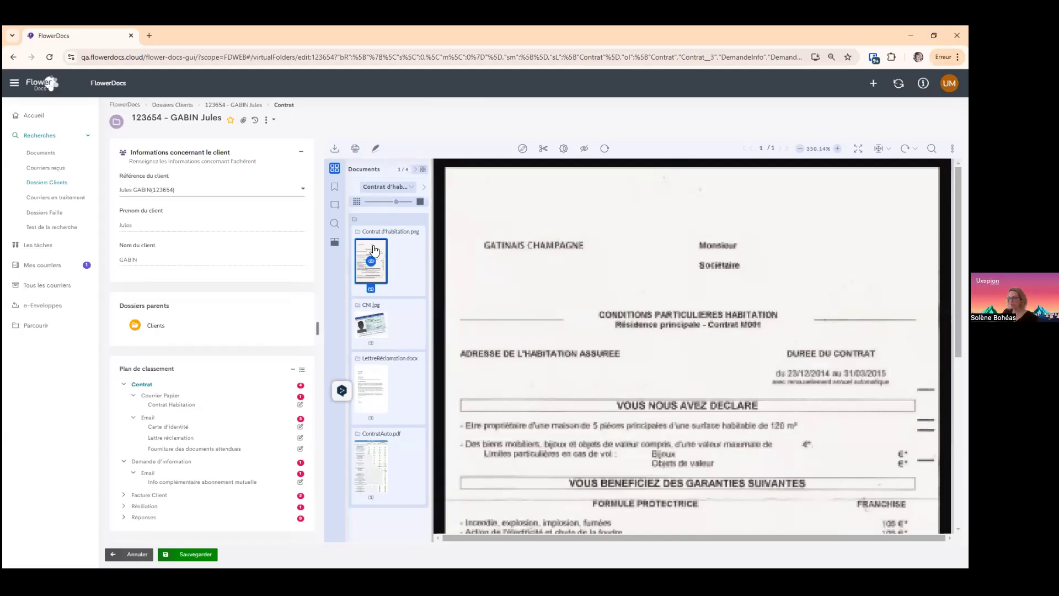
pyautogui.click(423, 169)
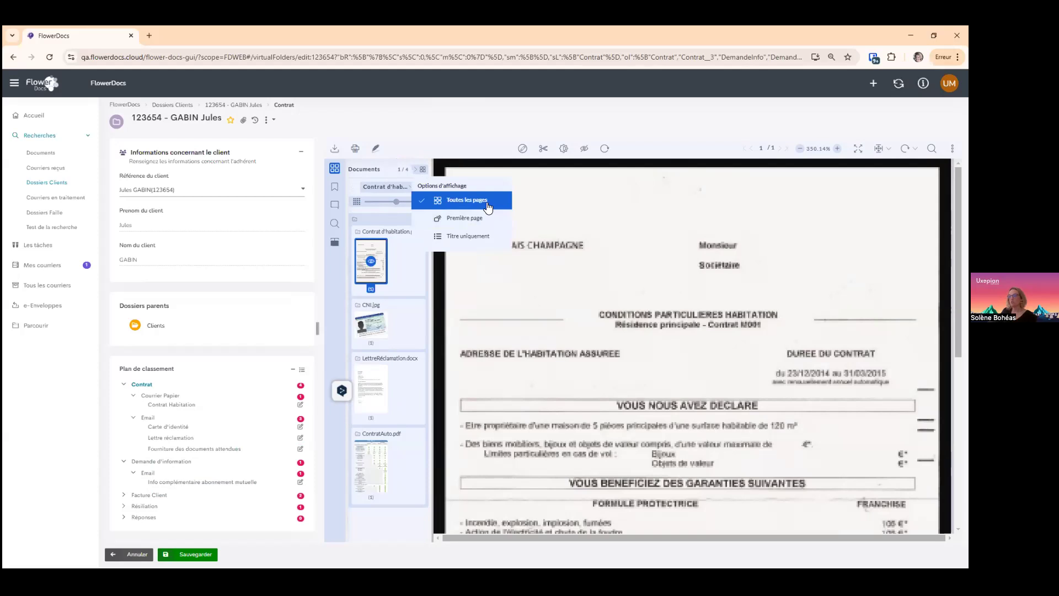
pyautogui.click(486, 221)
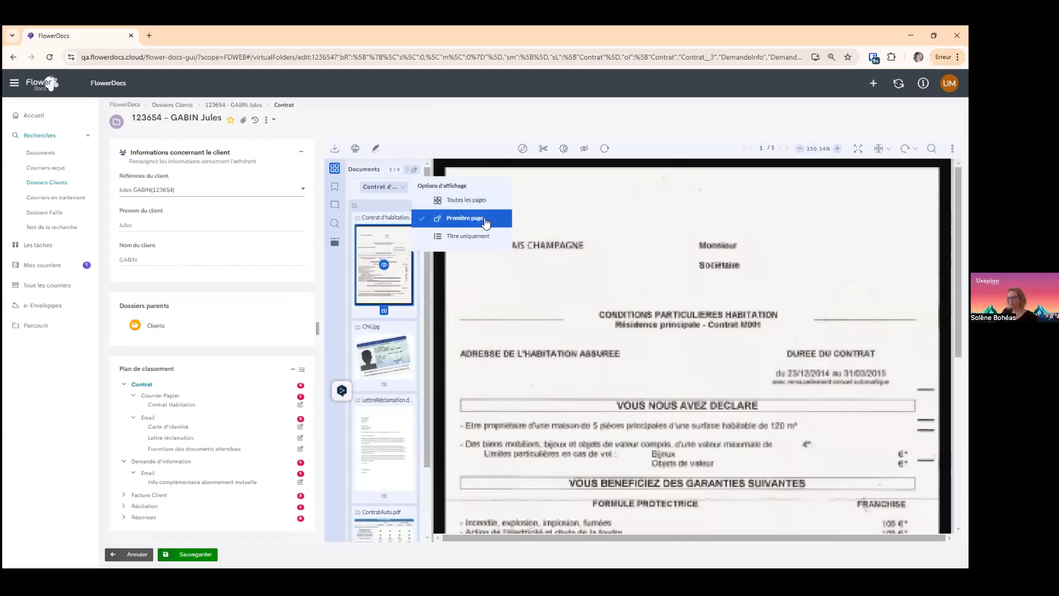
pyautogui.click(482, 237)
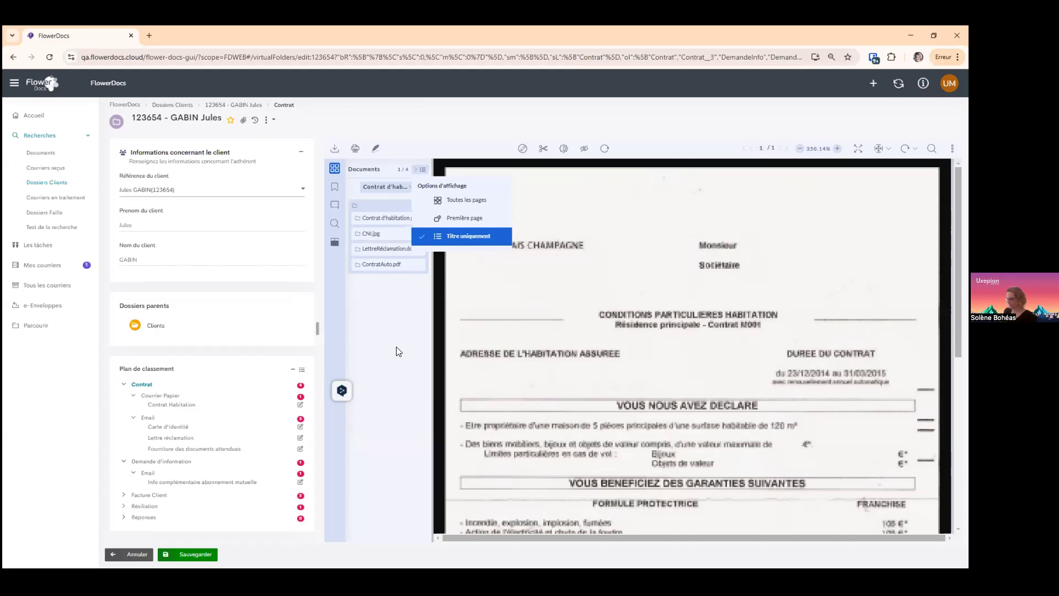
# - Switch to the presentation's ARender 2023.4.0 slide
pyautogui.hotkey('alt', 'Tab')
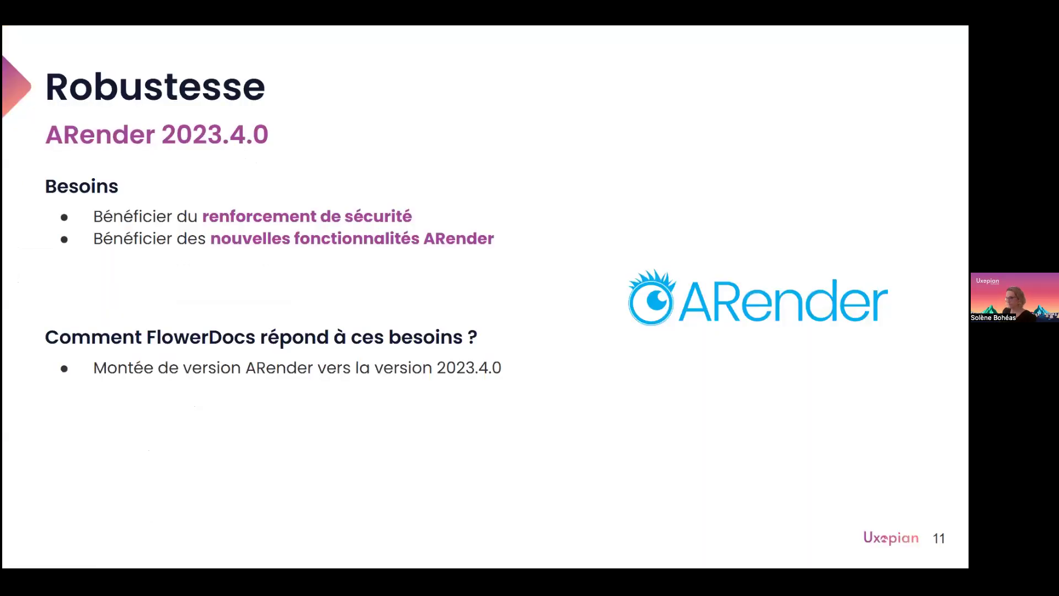
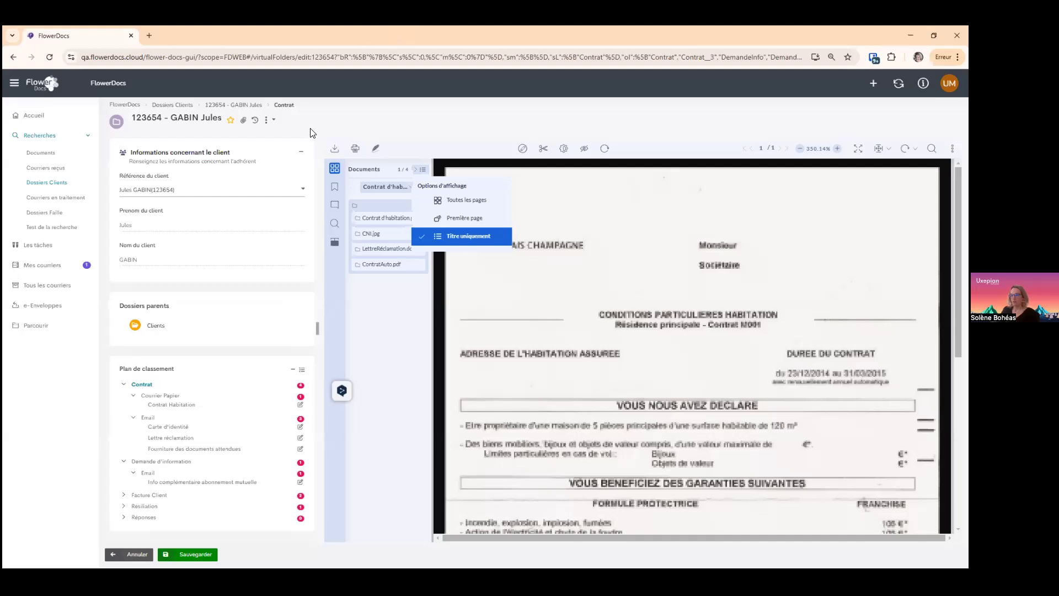
# - Open the first mail item awaiting processing (A traiter) for the Comptabilité department in Tous les courriers
pyautogui.click(43, 287)
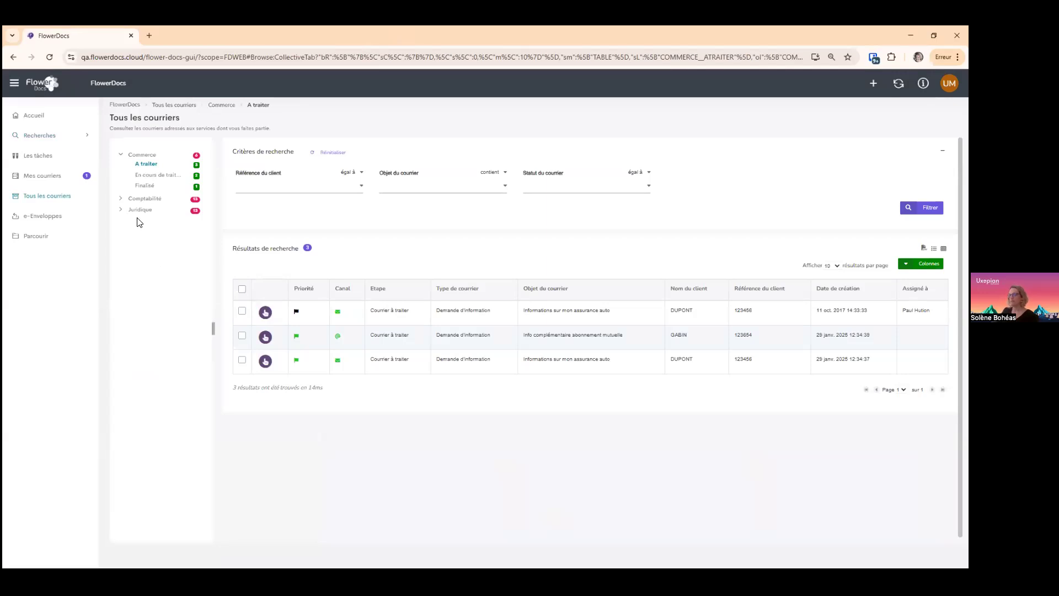
pyautogui.click(147, 200)
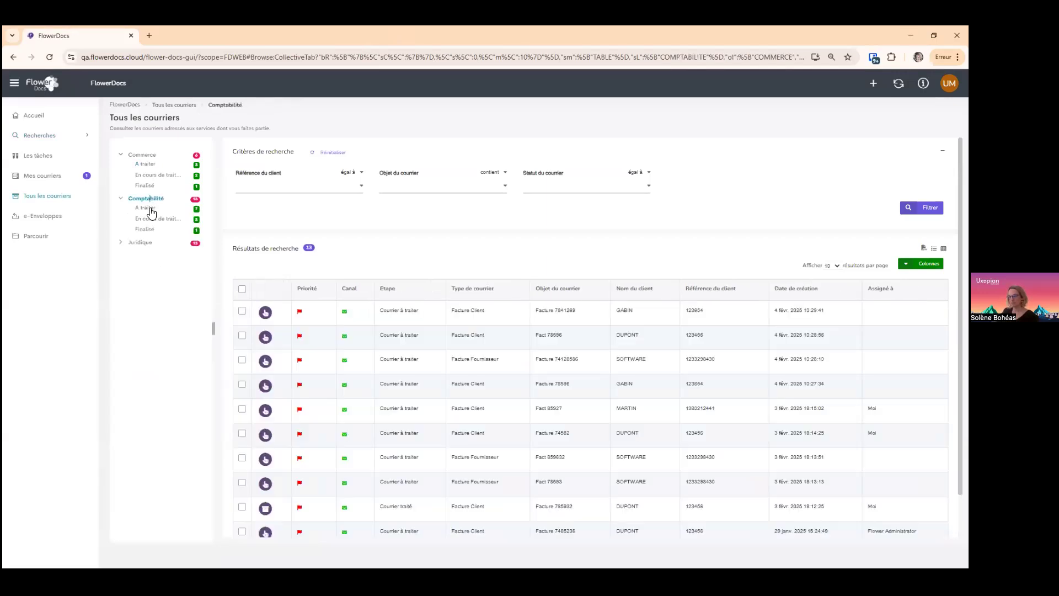
pyautogui.click(150, 209)
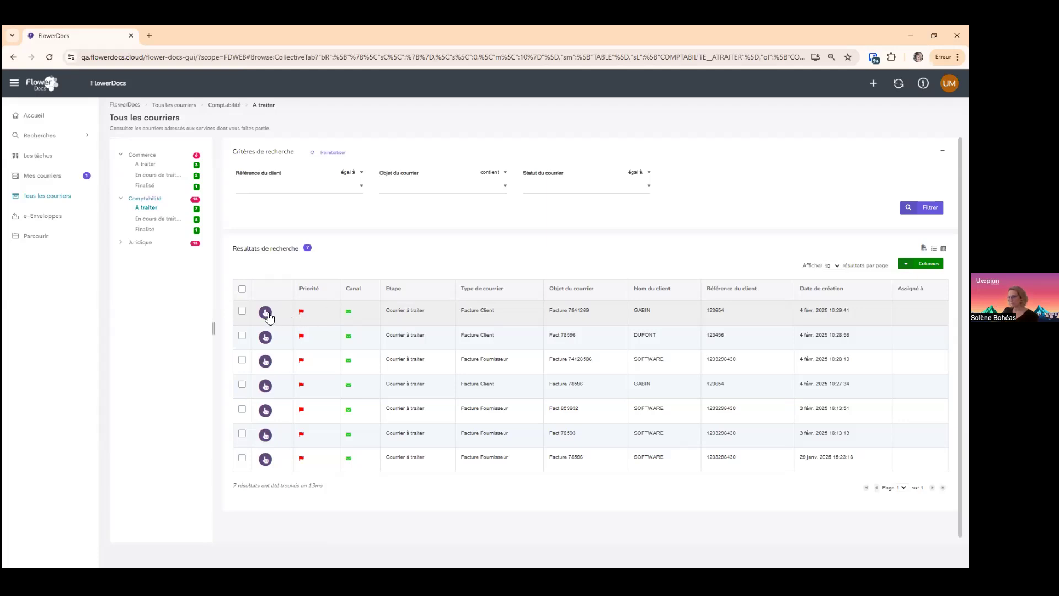
pyautogui.click(266, 312)
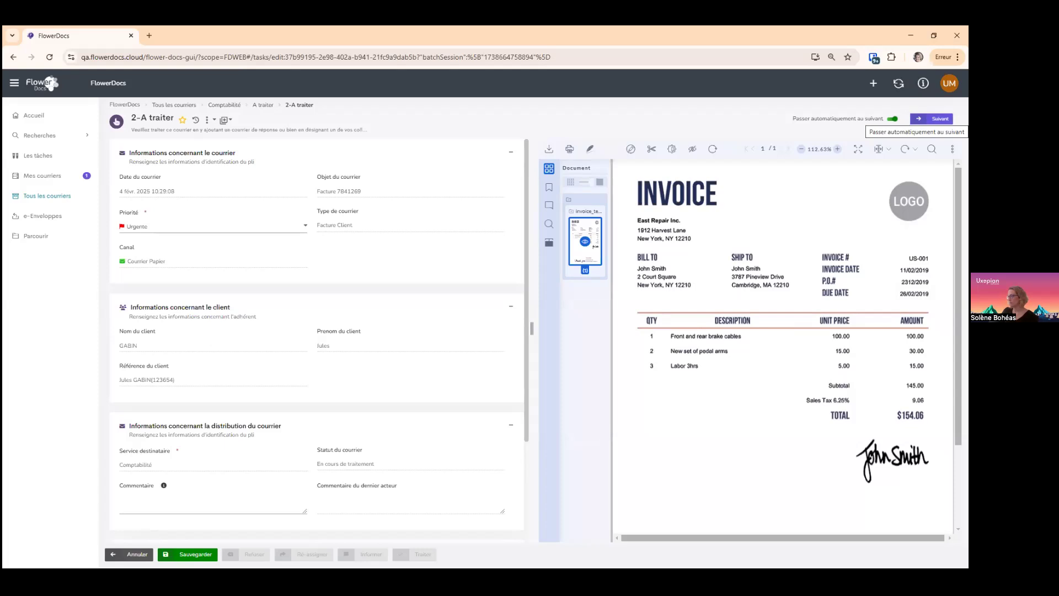
# - Turn automatic passing to the next task off and back on, and advance to the next A traiter mail item
pyautogui.click(892, 118)
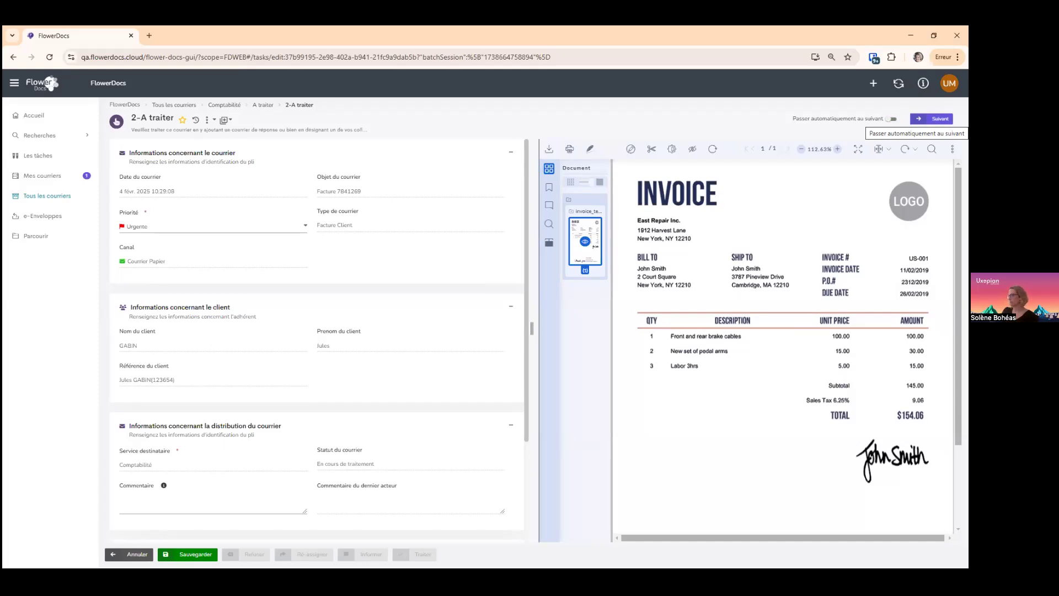
pyautogui.click(892, 118)
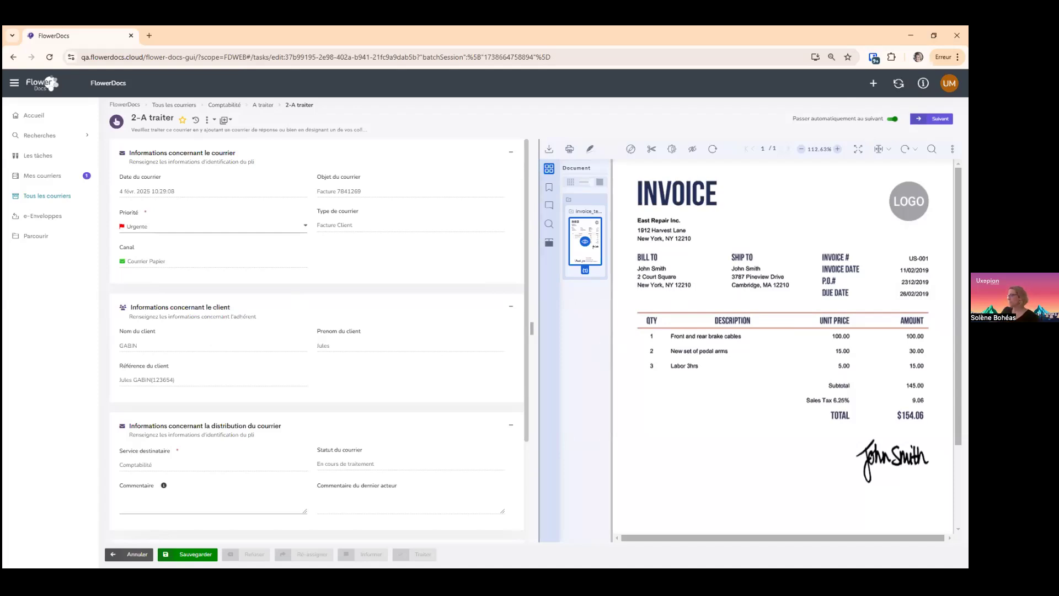
pyautogui.click(940, 118)
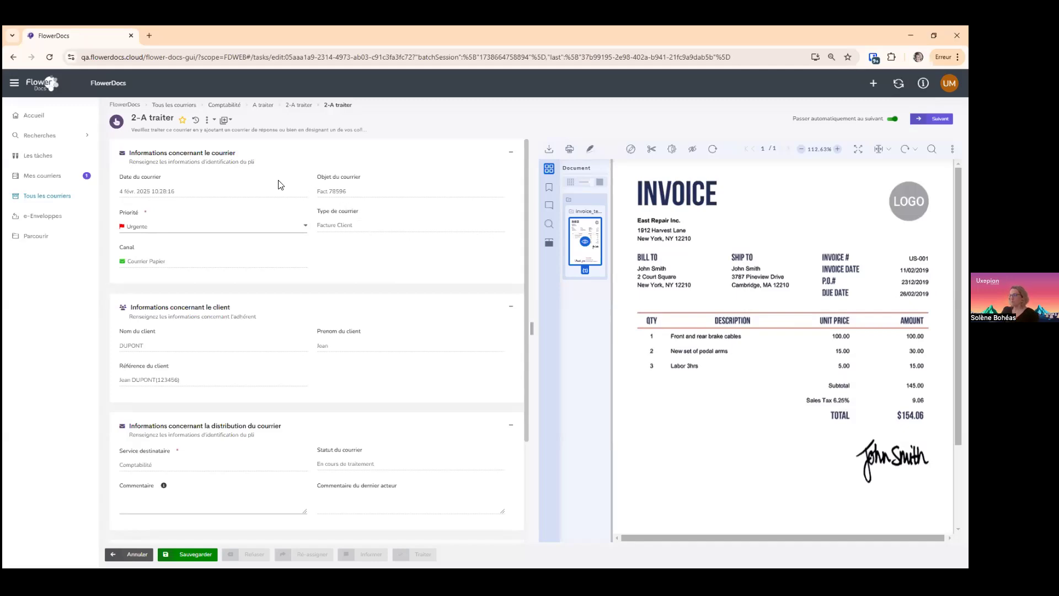
# - Add the comment "Test pour le webinaire" to the mail item Fact 78596 and save it
pyautogui.click(166, 501)
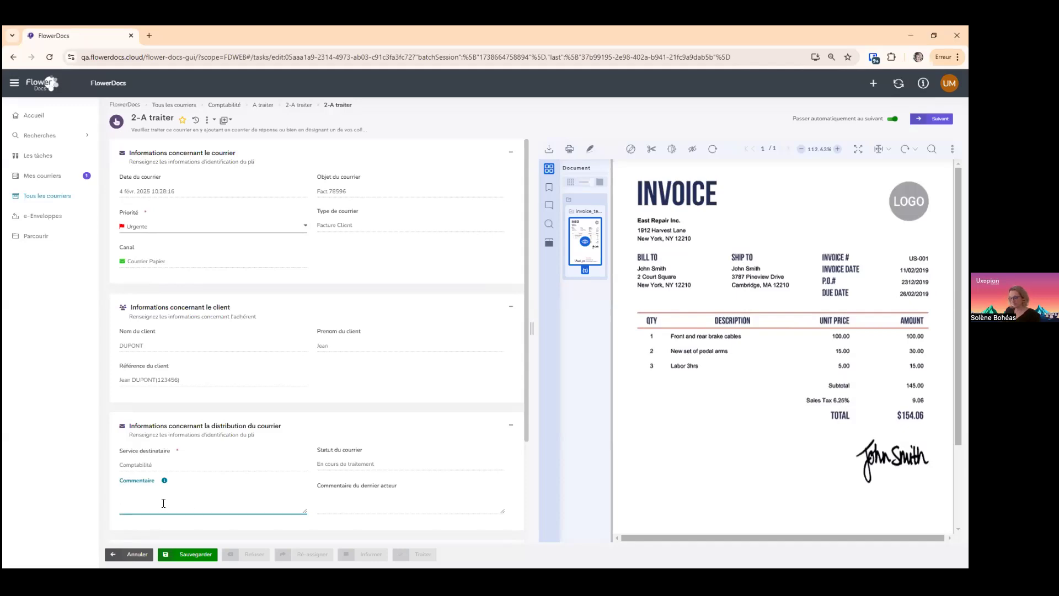
pyautogui.write('Test pour le webinaire')
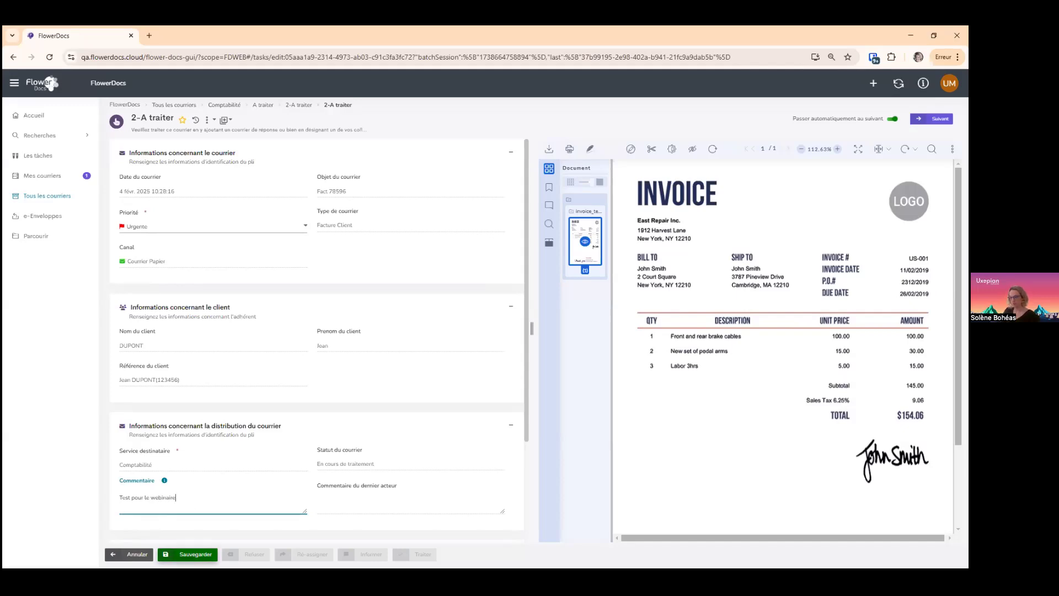
pyautogui.click(194, 554)
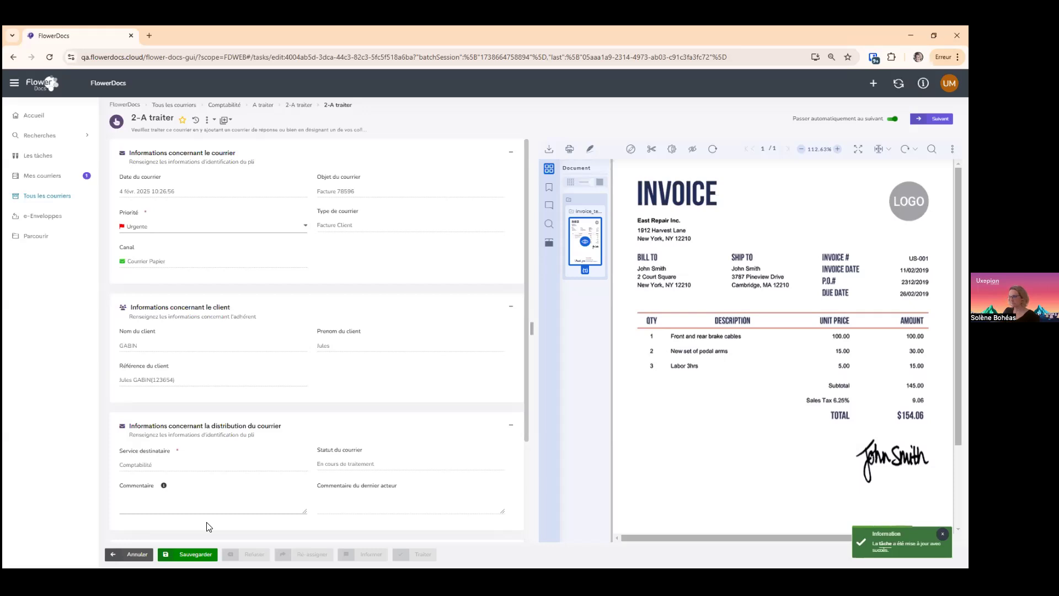
# - Attach Réponse_v1.0.docx as the mail's Courrier Sortant reply, and complete the mail with the Traiter response
pyautogui.scroll(-3, 530, 264)
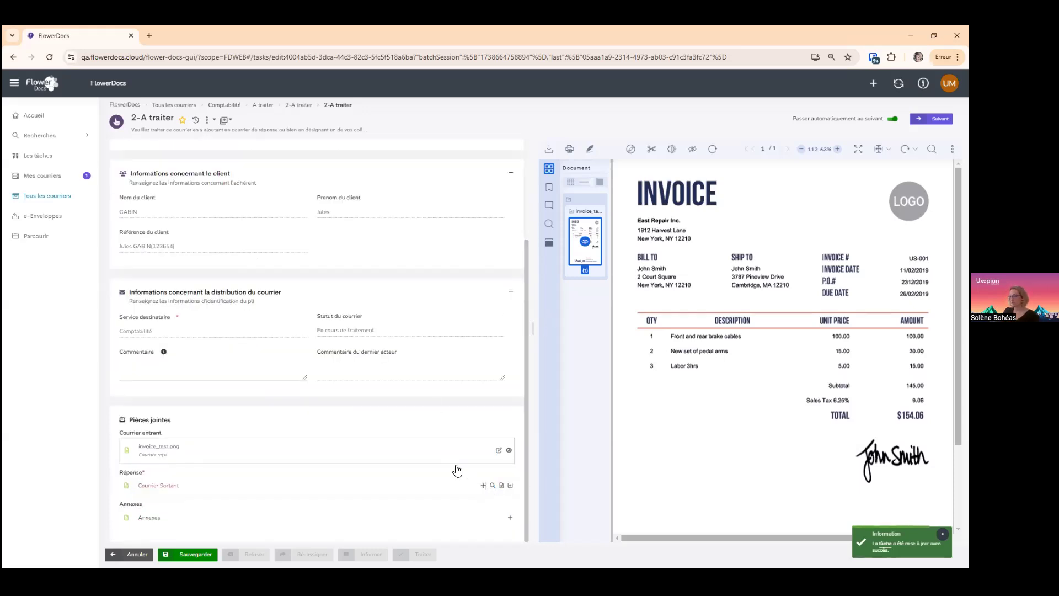
pyautogui.scroll(-2, 525, 345)
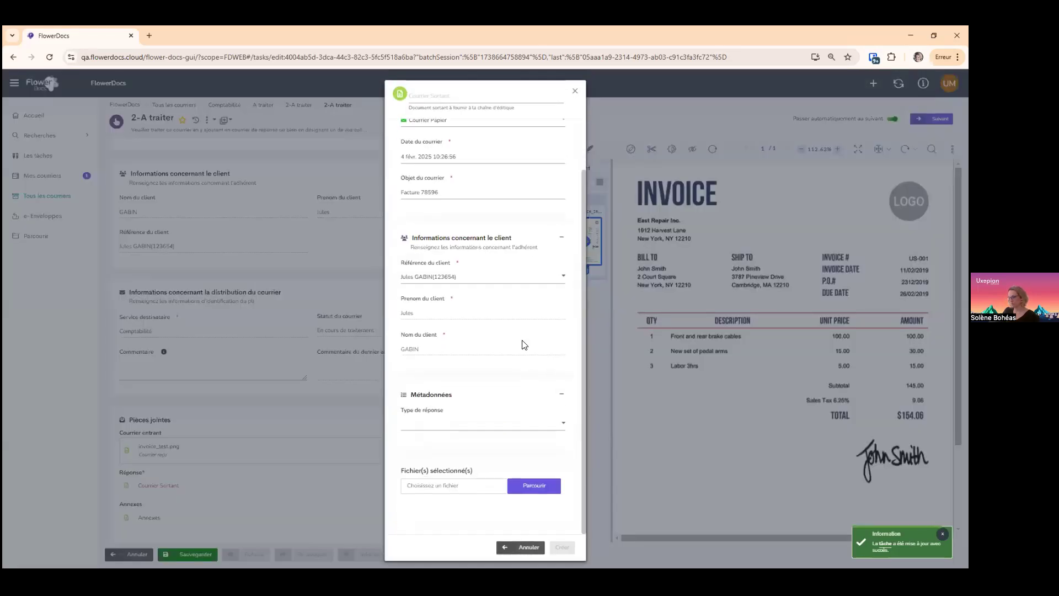
pyautogui.click(459, 489)
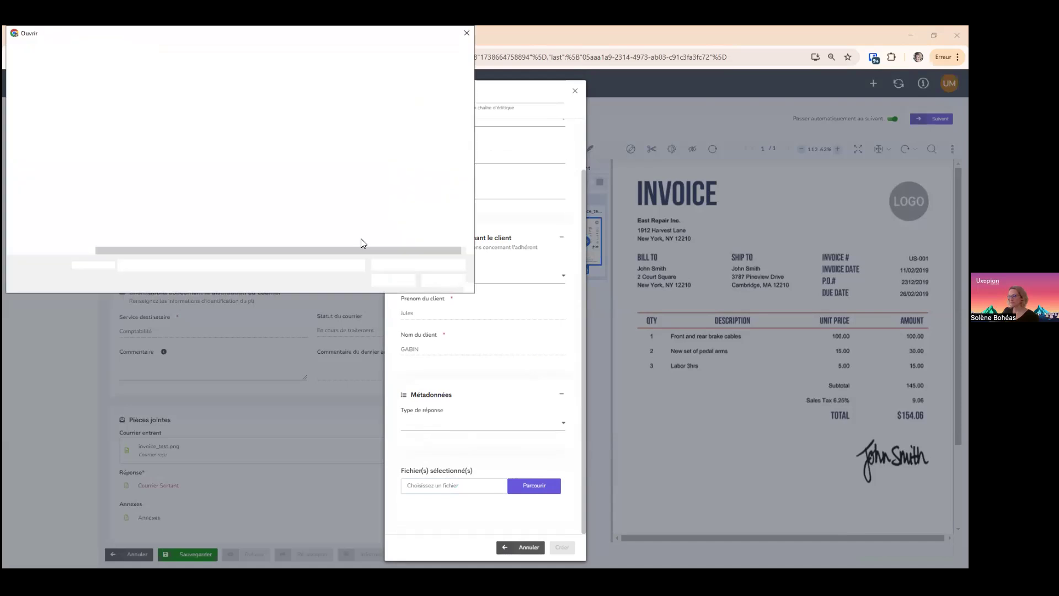
pyautogui.doubleClick(128, 118)
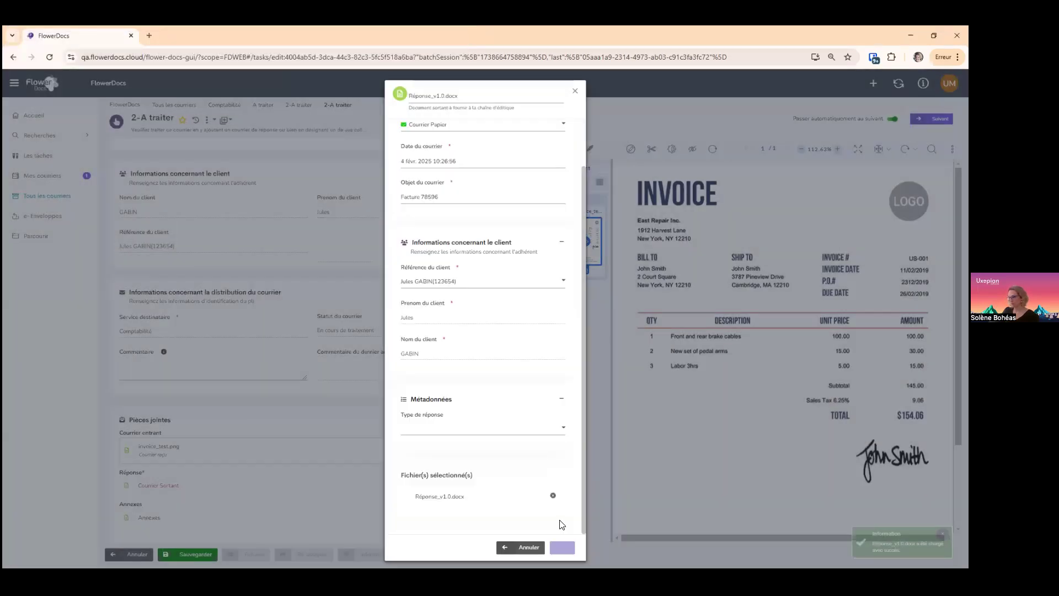
pyautogui.click(563, 548)
pyautogui.click(425, 554)
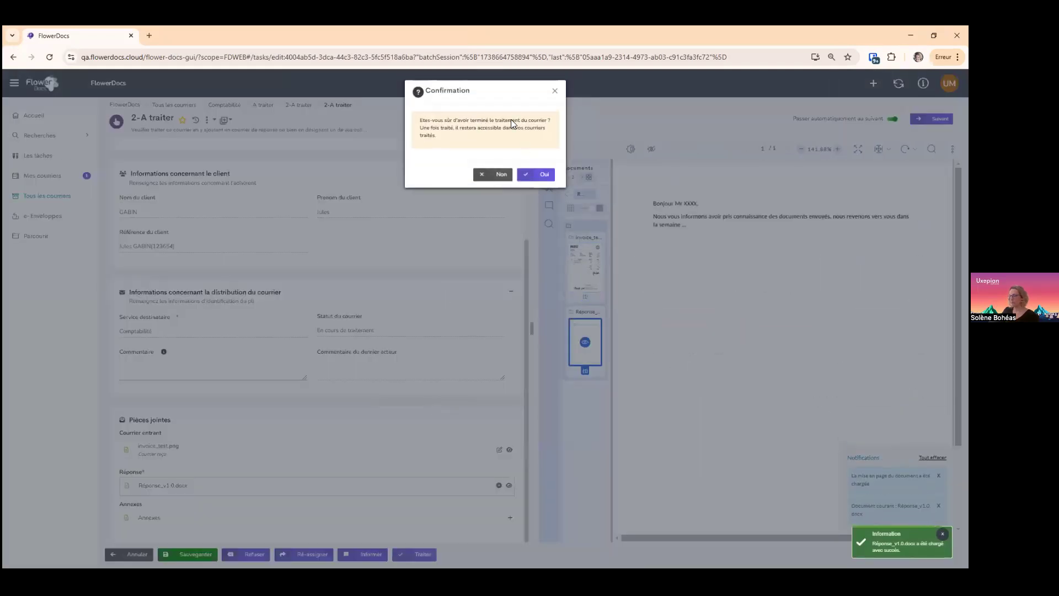
pyautogui.click(543, 175)
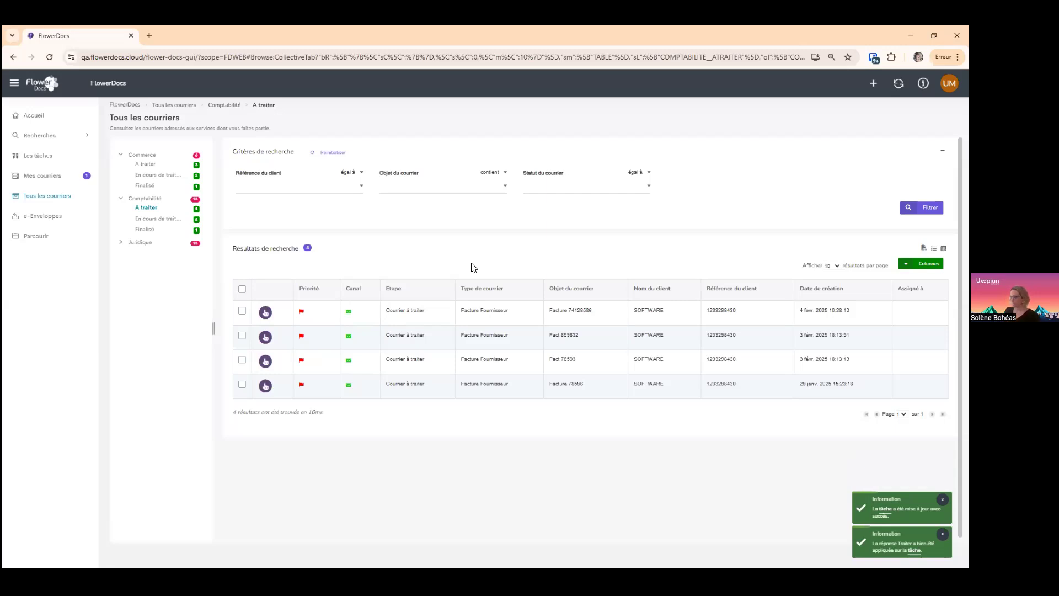
# - Switch to the presentation's Optimisation slide on Traitement en série
pyautogui.hotkey('alt', 'Tab')
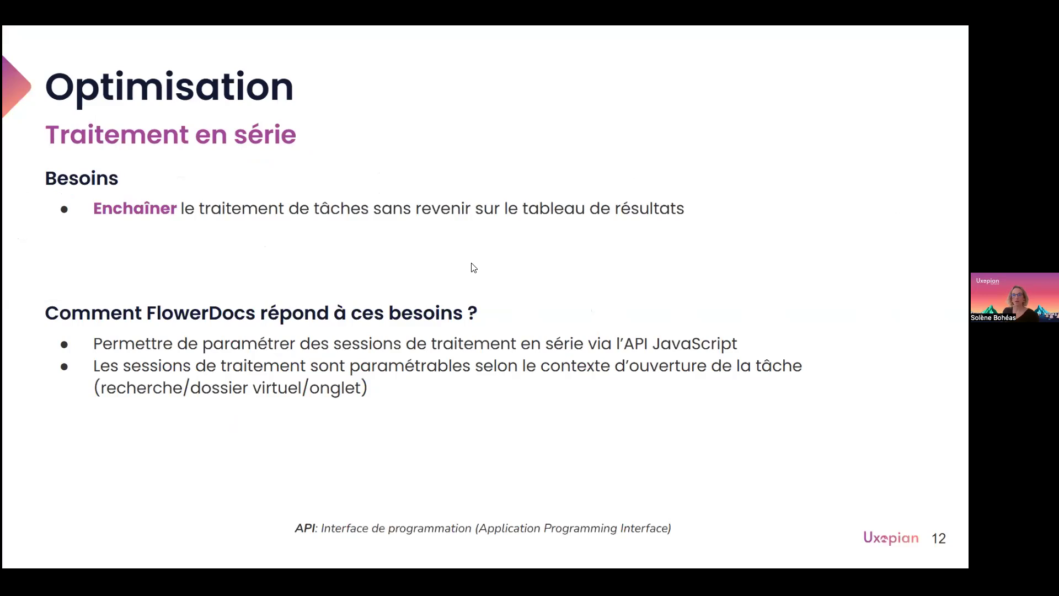